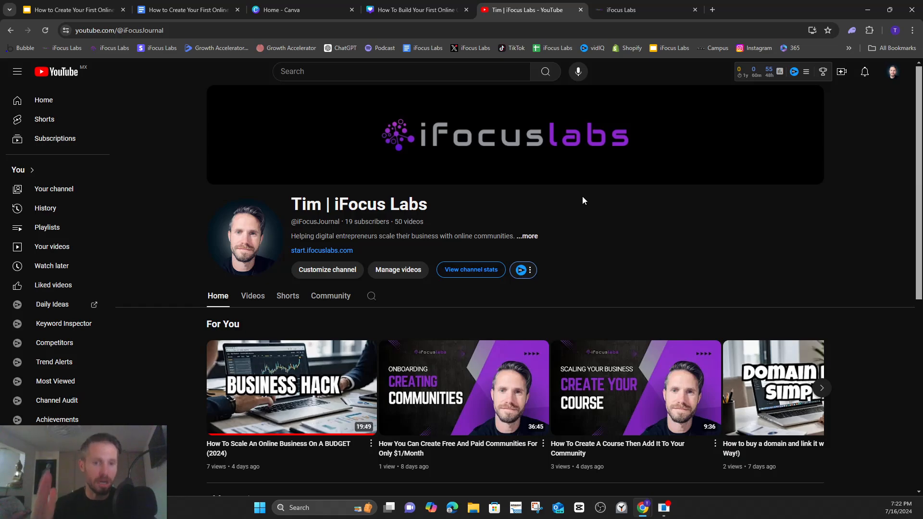
# - Upload the Intro and Lesson 1 videos from the How To Create Your First Online Course folder to the YouTube channel
pyautogui.click(842, 73)
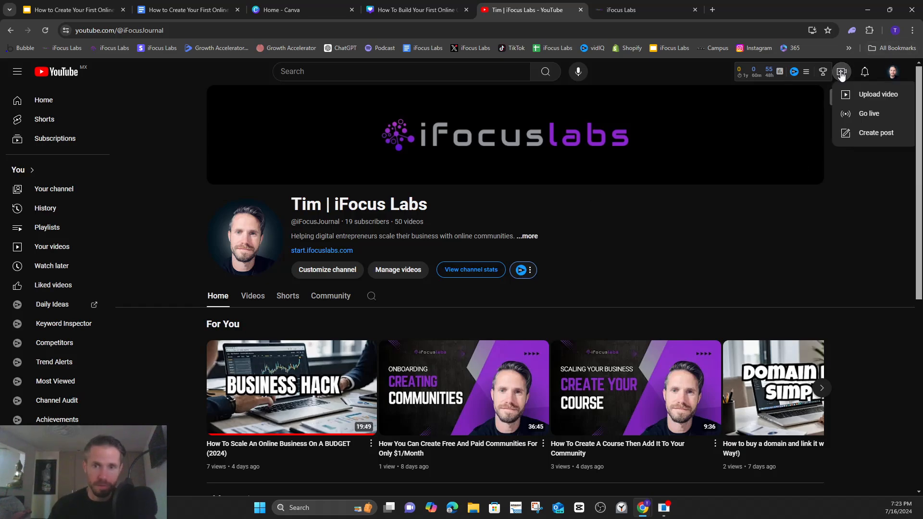
pyautogui.click(868, 96)
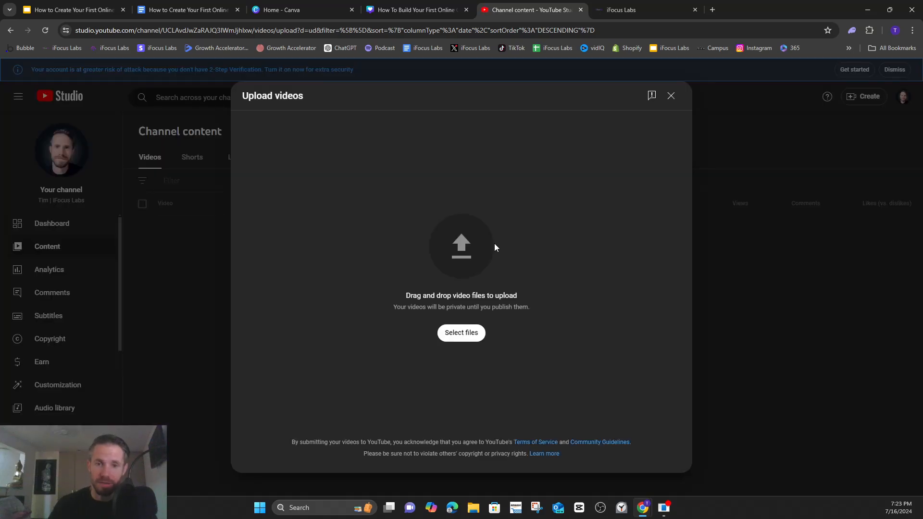
pyautogui.click(460, 334)
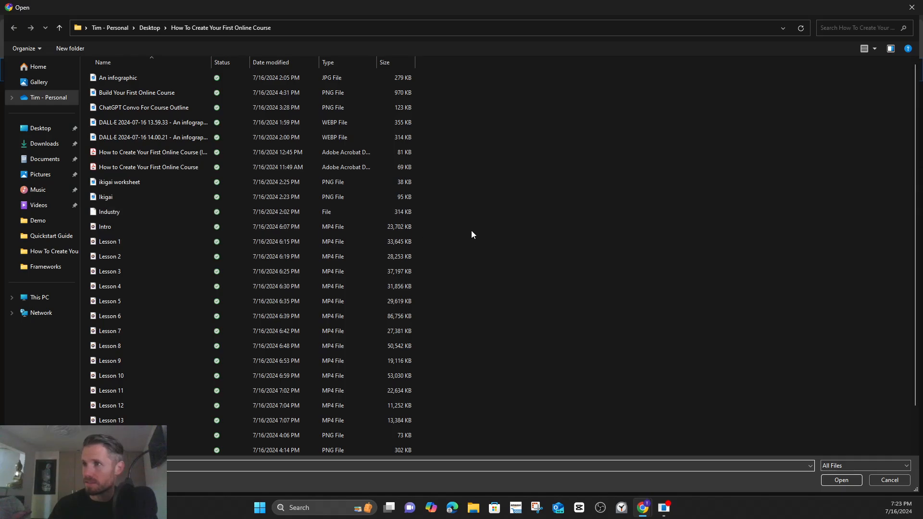
pyautogui.moveTo(468, 229); pyautogui.dragTo(365, 241)
pyautogui.click(840, 480)
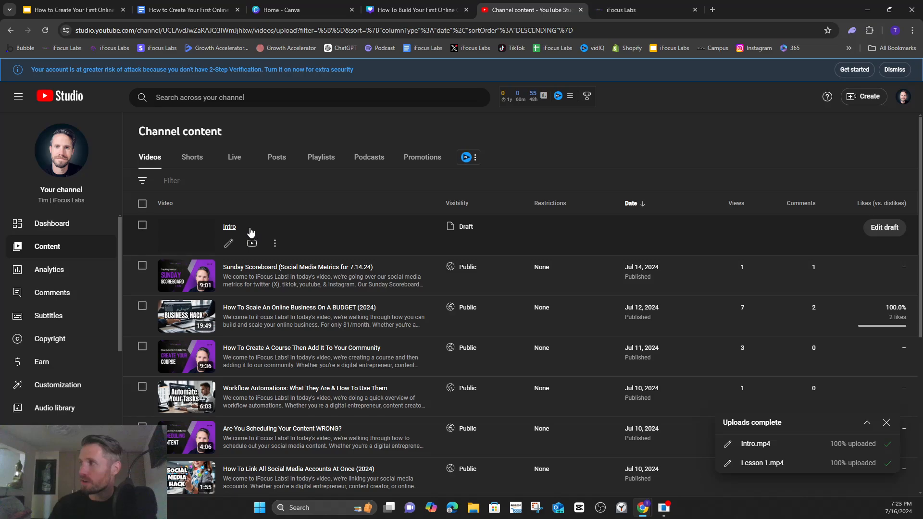
# - Edit the Intro video draft to use the Build Your First Online Course image as its thumbnail, keeping it private
pyautogui.click(879, 229)
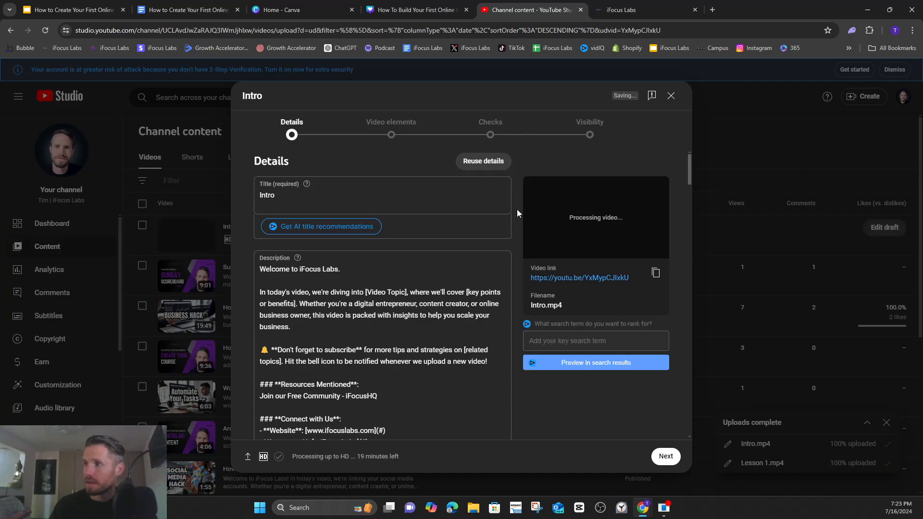
pyautogui.scroll(-3, 517, 211)
pyautogui.scroll(-5, 518, 214)
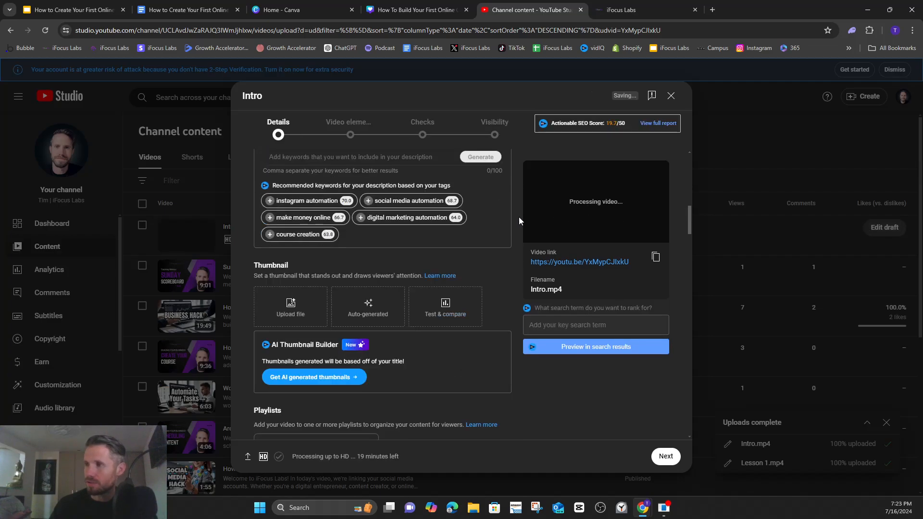
pyautogui.click(293, 305)
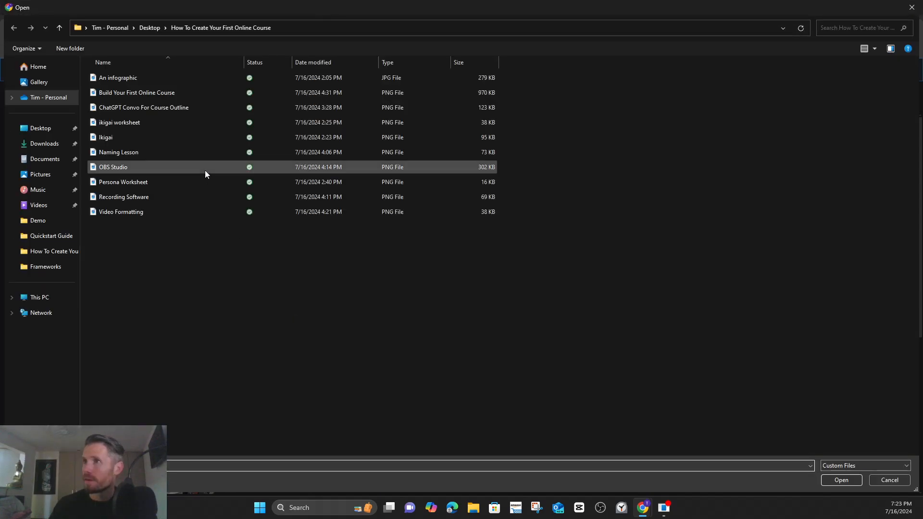
pyautogui.doubleClick(166, 93)
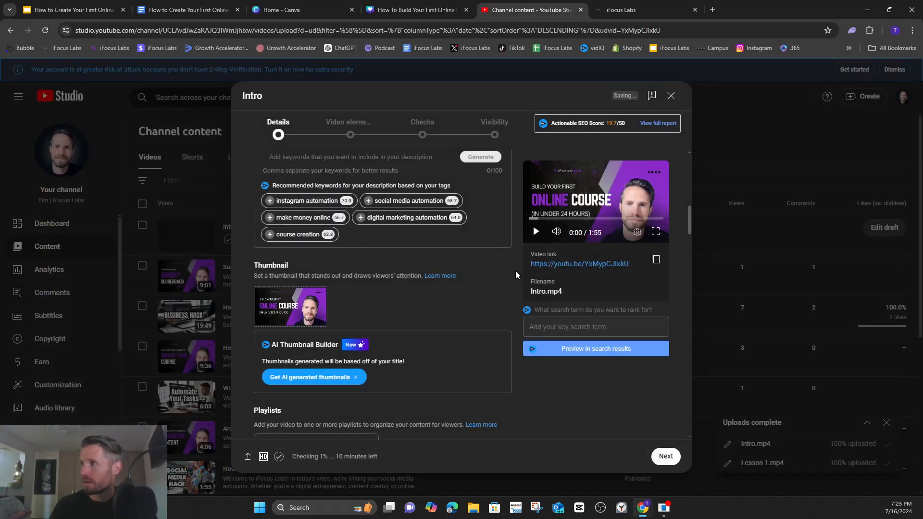
pyautogui.scroll(10, 515, 271)
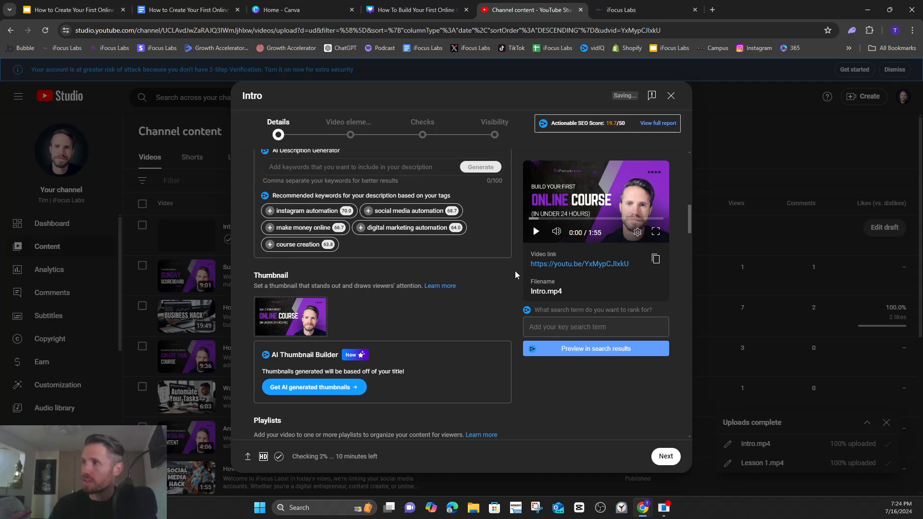
pyautogui.scroll(3, 515, 270)
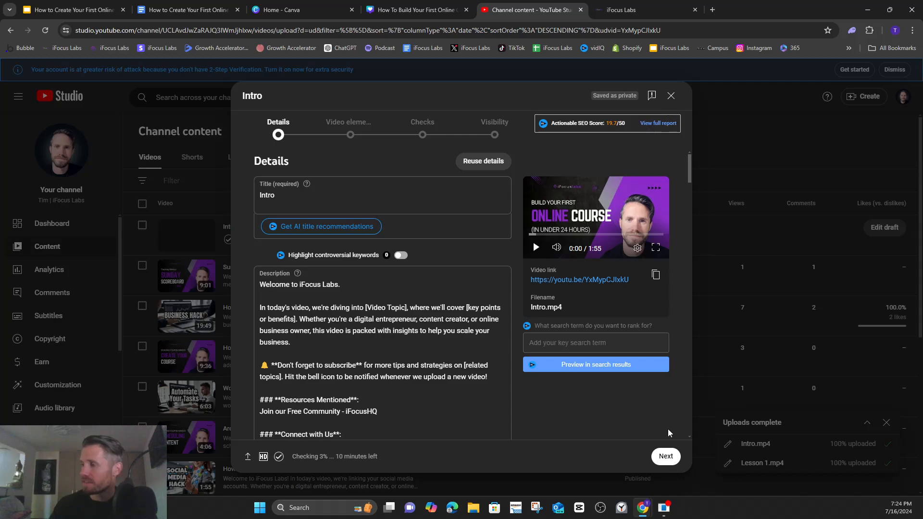
pyautogui.click(672, 97)
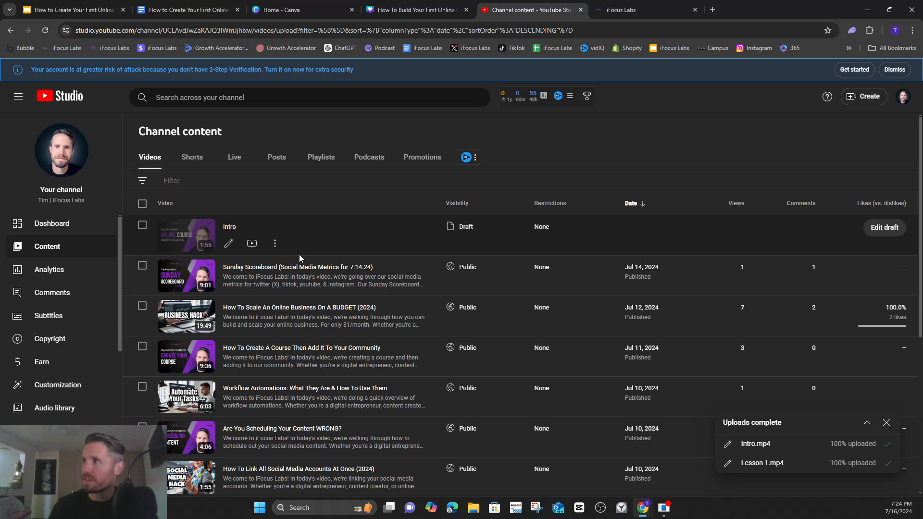
# - Switch to the iFocus Labs portal and bring up the list of course products under Memberships
pyautogui.click(521, 97)
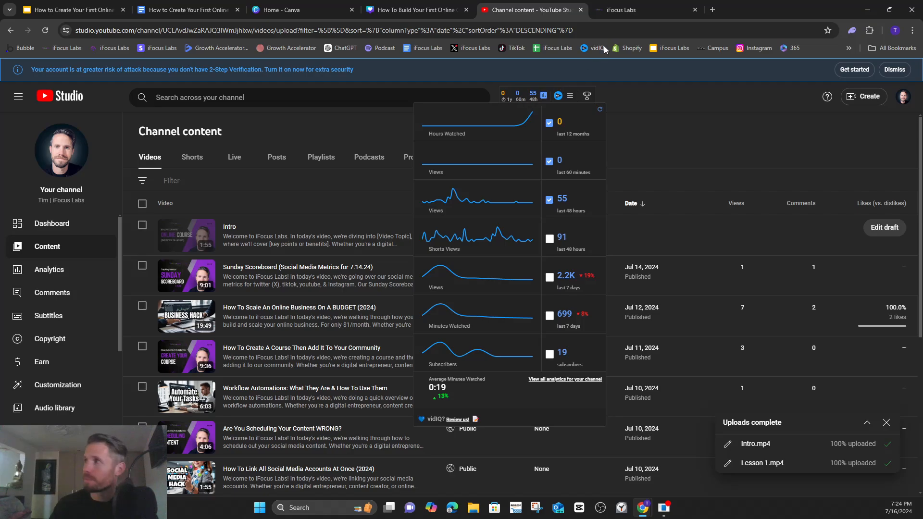
pyautogui.click(632, 13)
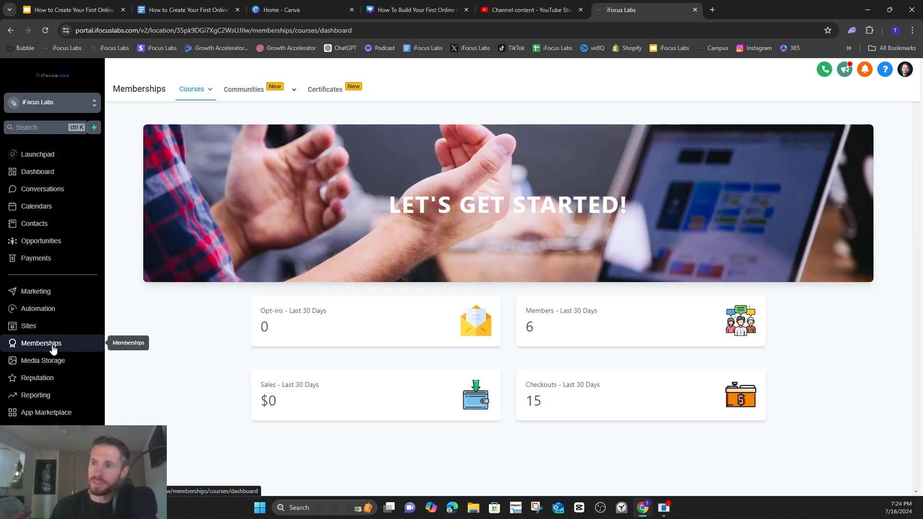
pyautogui.moveTo(200, 96)
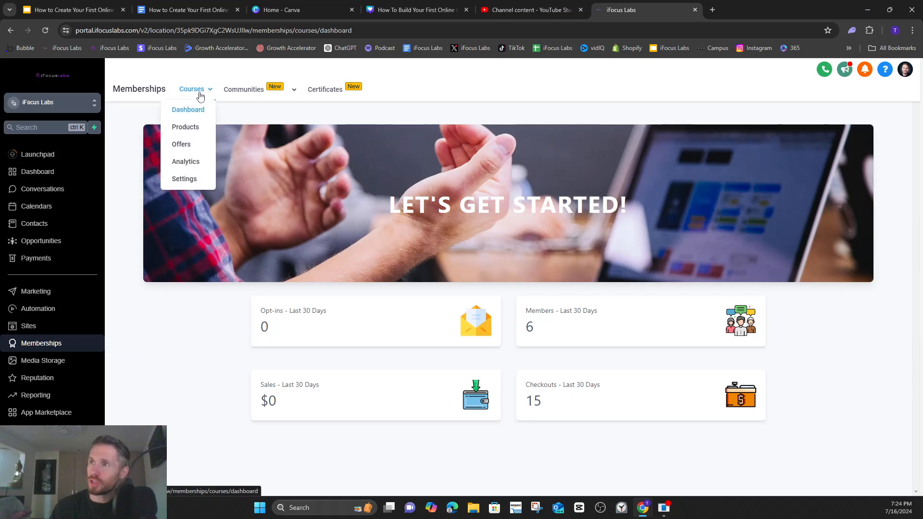
pyautogui.click(195, 129)
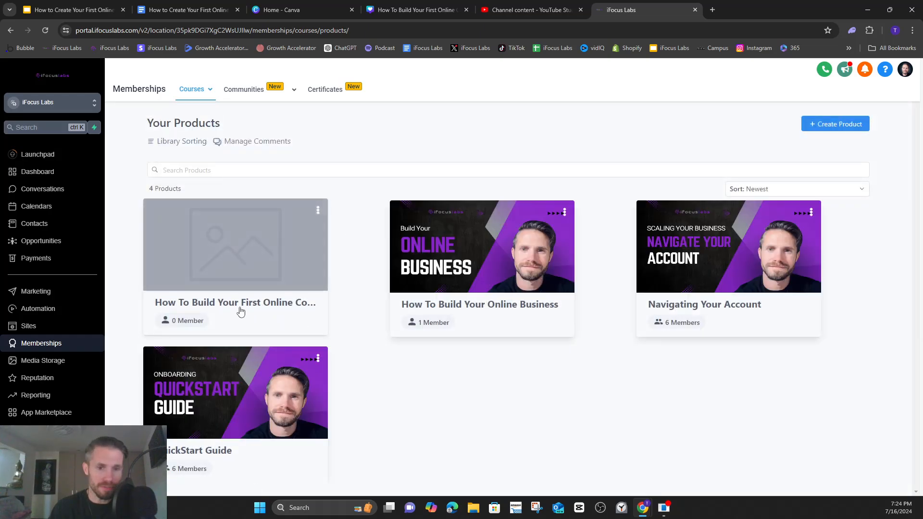
pyautogui.click(223, 258)
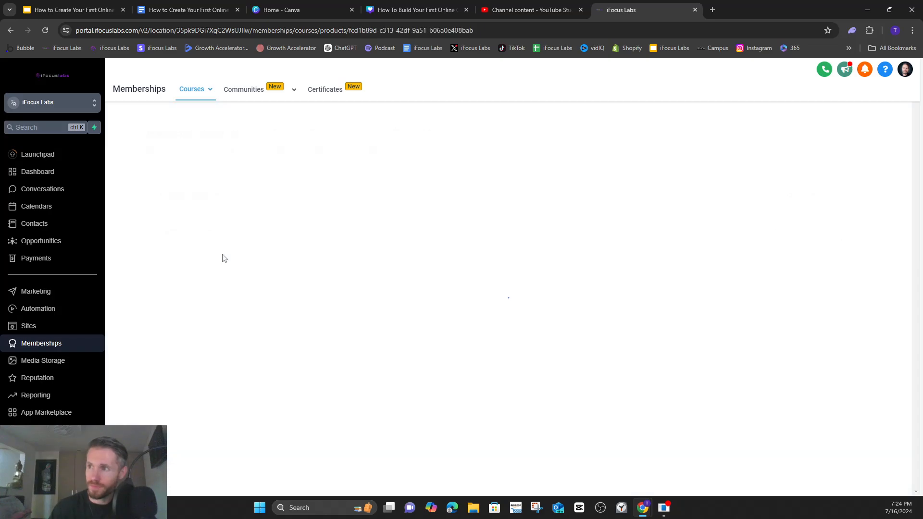
pyautogui.click(158, 121)
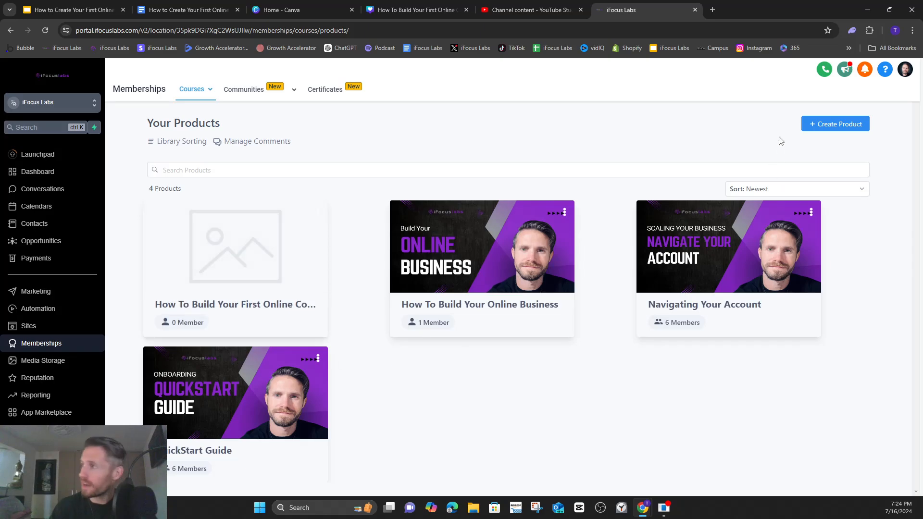
pyautogui.click(836, 124)
pyautogui.click(842, 144)
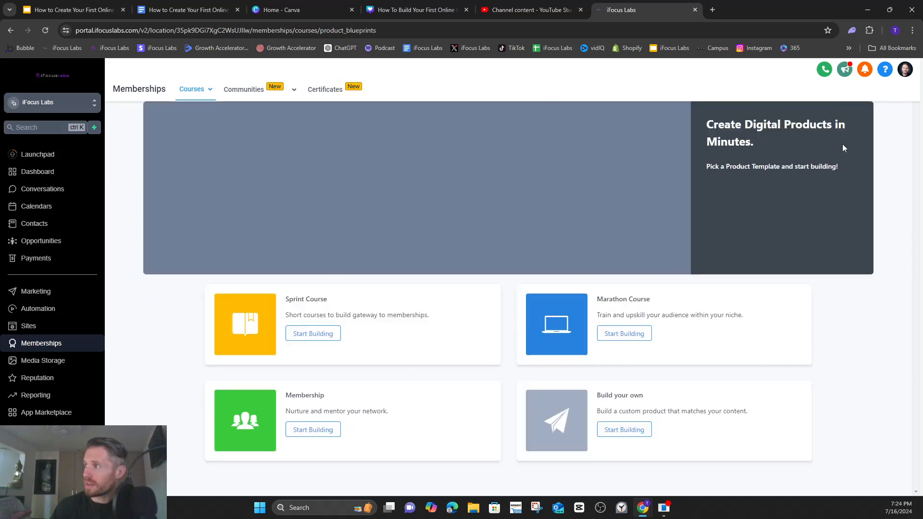
pyautogui.click(629, 431)
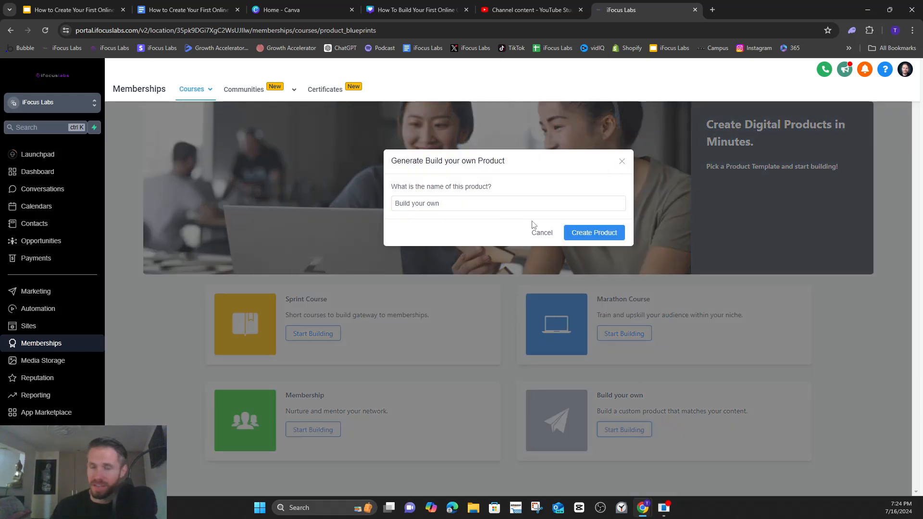
pyautogui.click(540, 233)
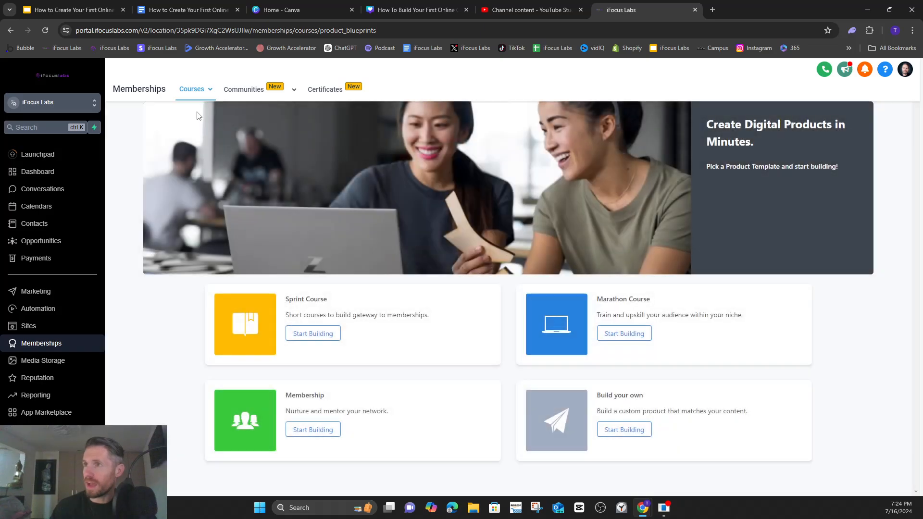
# - Open the How To Build Your First Online Course product and review its Intro lesson, returning to the course outline
pyautogui.click(195, 133)
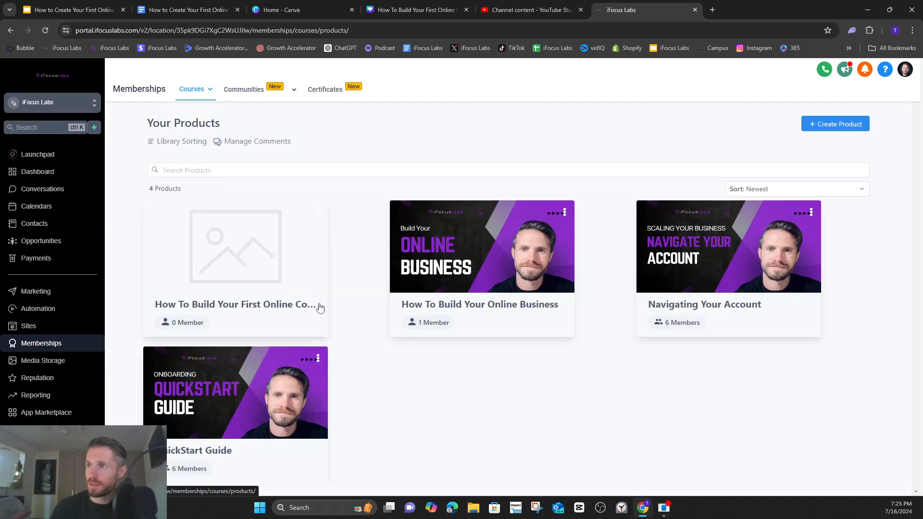
pyautogui.click(253, 277)
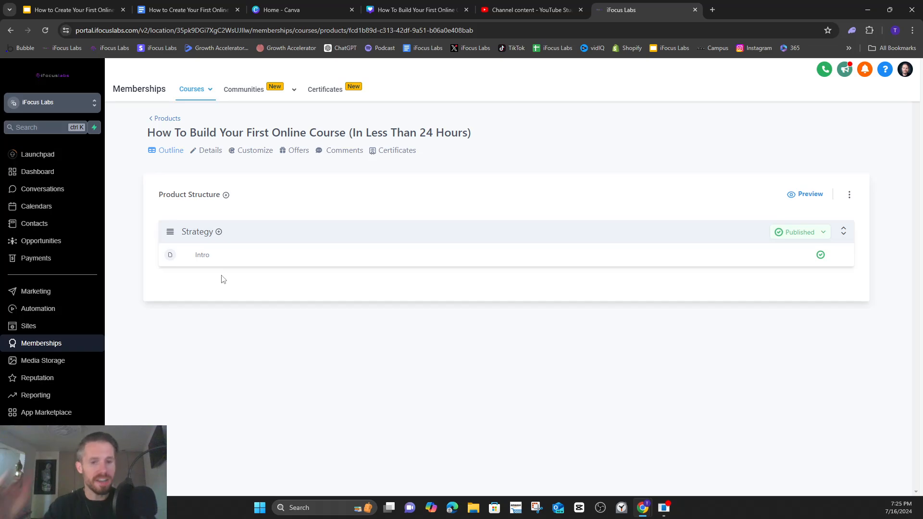
pyautogui.click(204, 257)
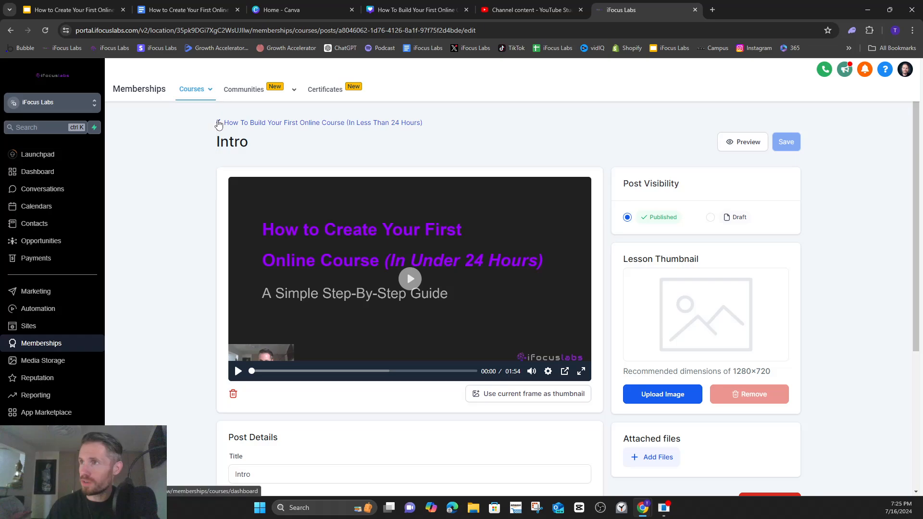
pyautogui.click(228, 124)
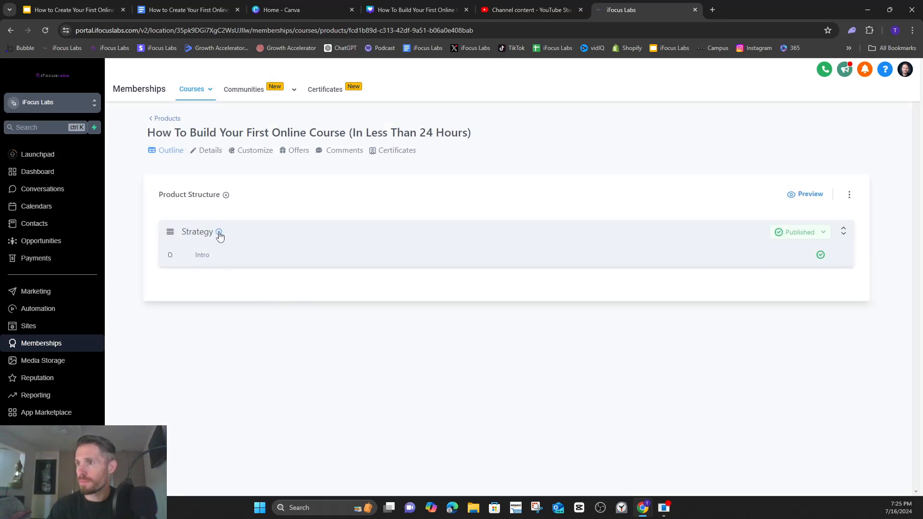
# - Add a lesson titled Lesson 1 to the Strategy category and set it to Published
pyautogui.click(219, 232)
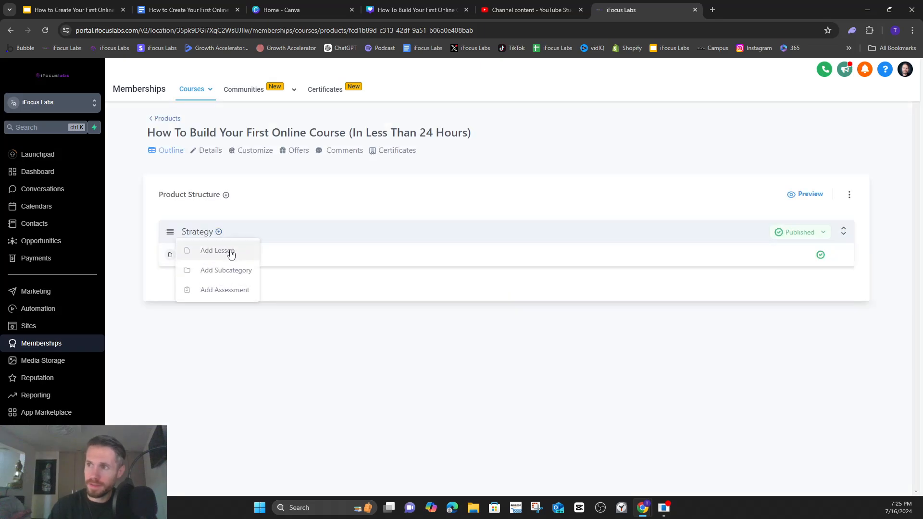
pyautogui.click(232, 252)
pyautogui.click(440, 209)
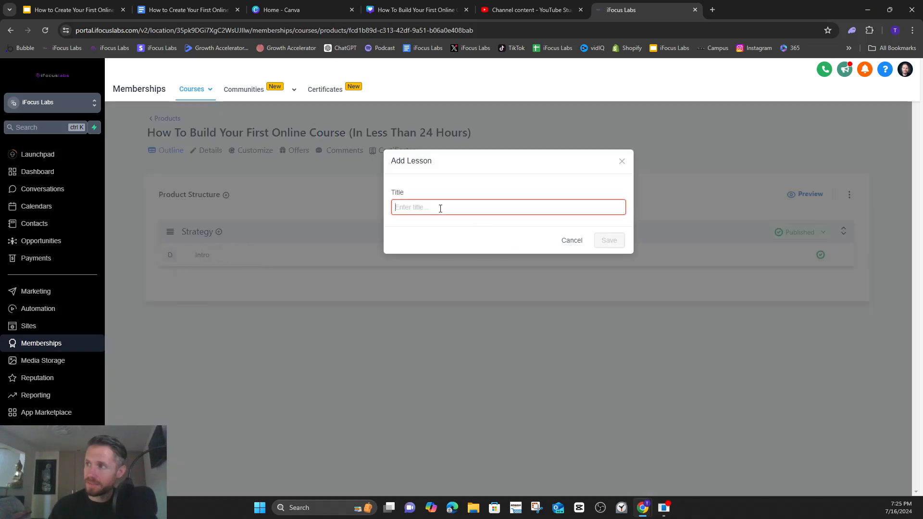
pyautogui.write('Lesson 1')
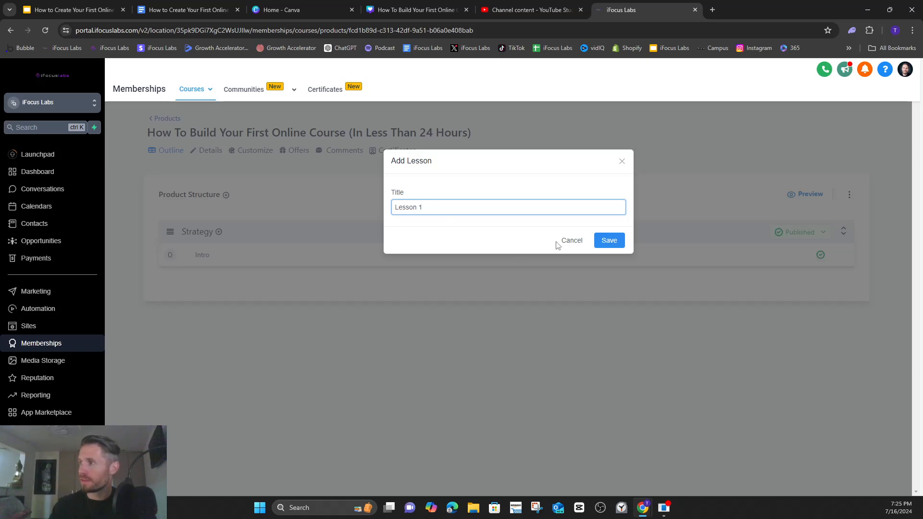
pyautogui.click(608, 241)
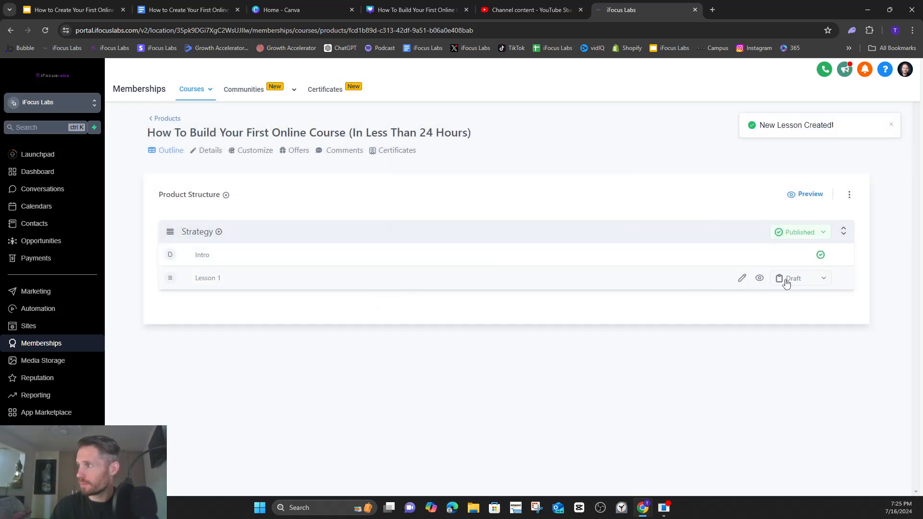
pyautogui.click(800, 283)
pyautogui.click(799, 299)
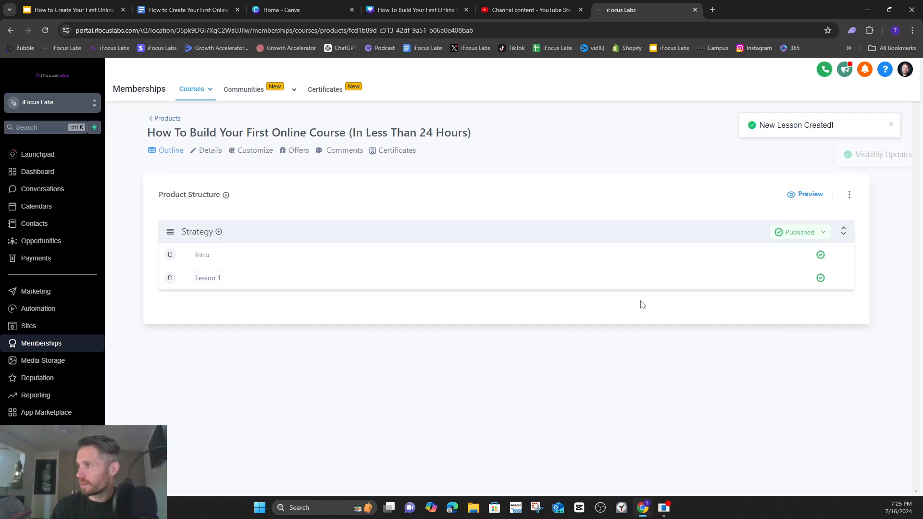
# - Upload Lesson 1.mp4 as the video of Lesson 1 and return to the course outline
pyautogui.click(215, 281)
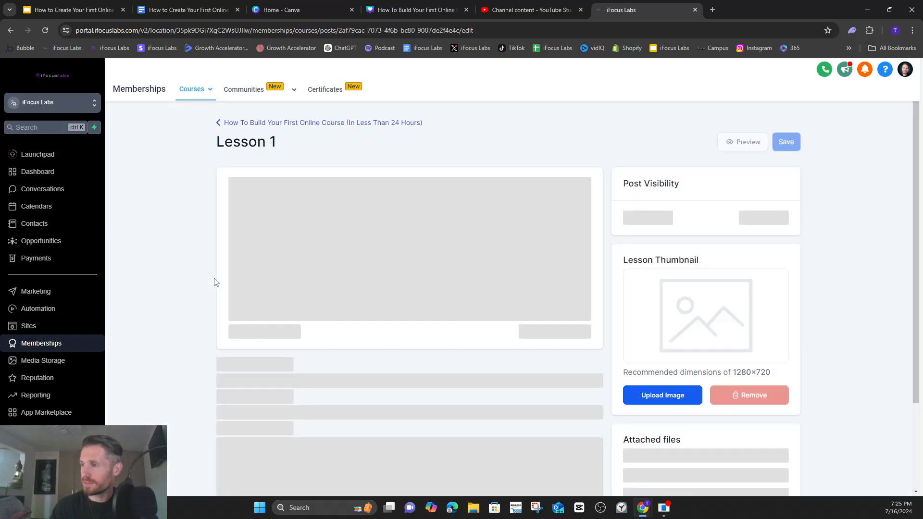
pyautogui.click(416, 207)
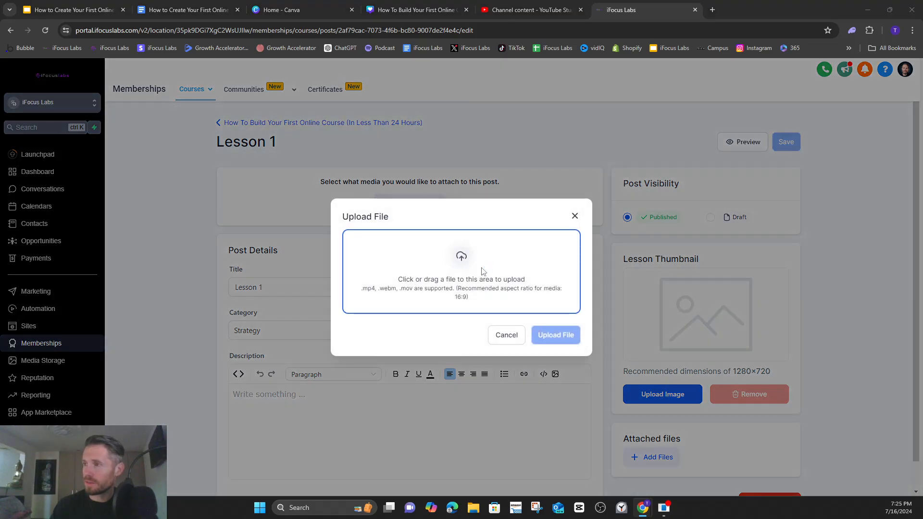
pyautogui.click(383, 301)
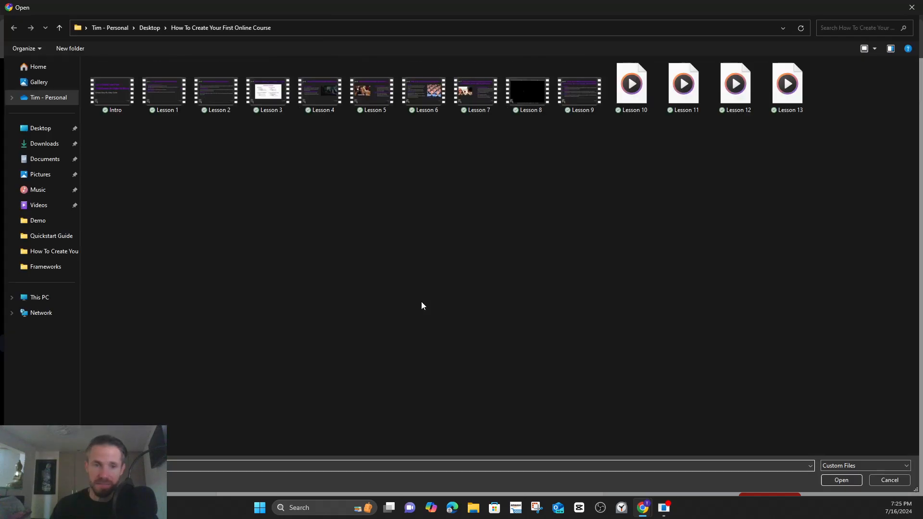
pyautogui.doubleClick(164, 97)
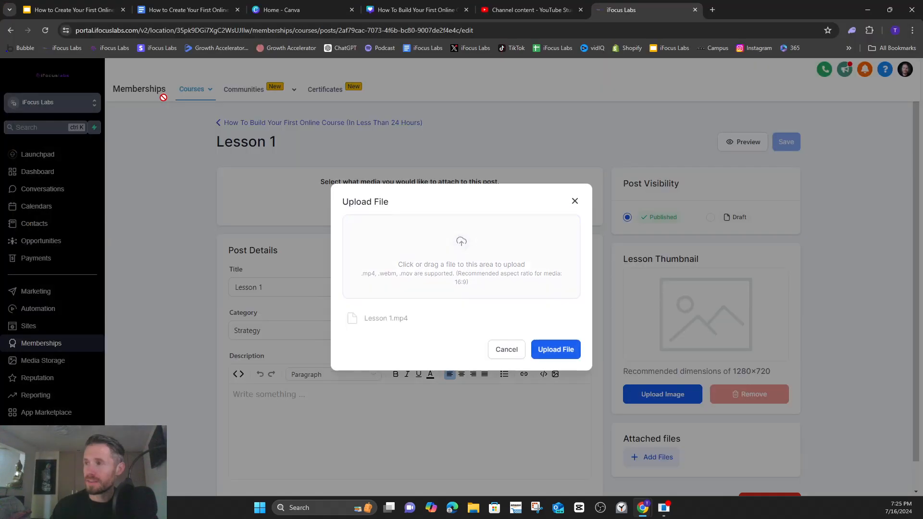
pyautogui.click(566, 352)
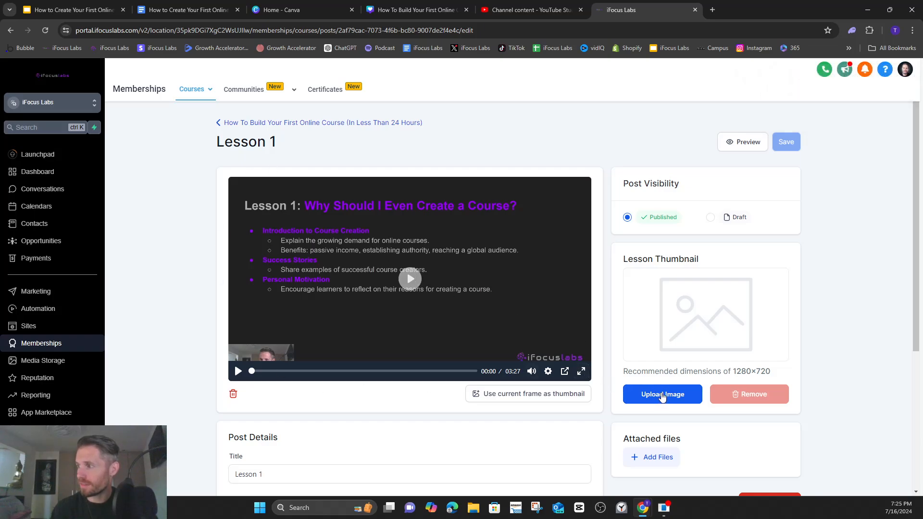
pyautogui.click(225, 124)
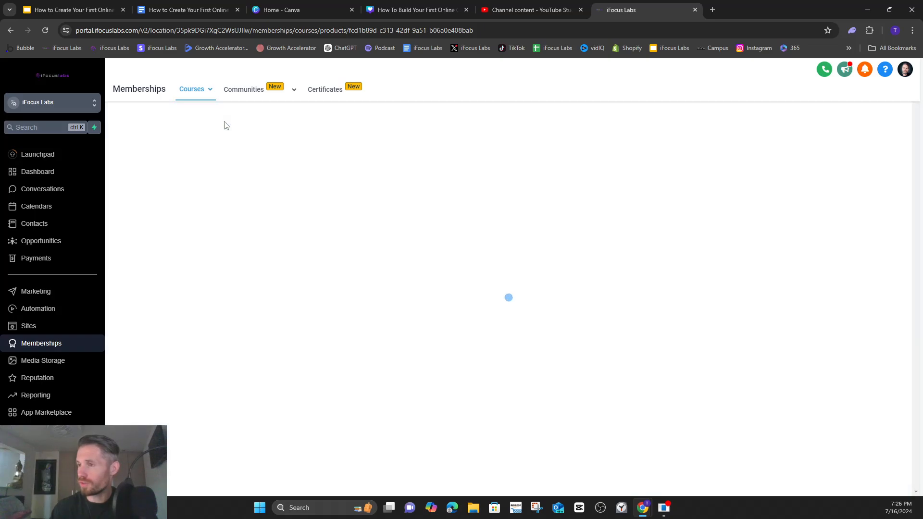
# - Upload Build Your First Online Course.png as the Intro lesson's thumbnail and return to the course outline
pyautogui.click(206, 255)
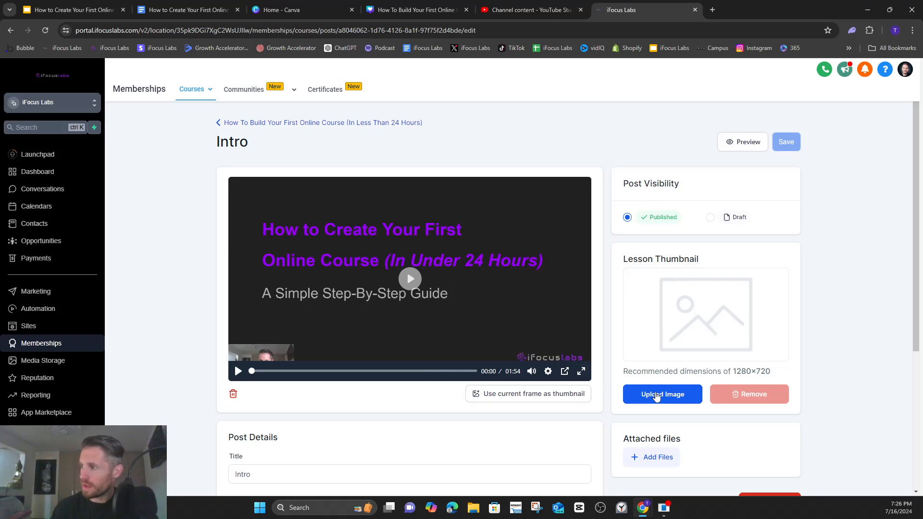
pyautogui.click(659, 397)
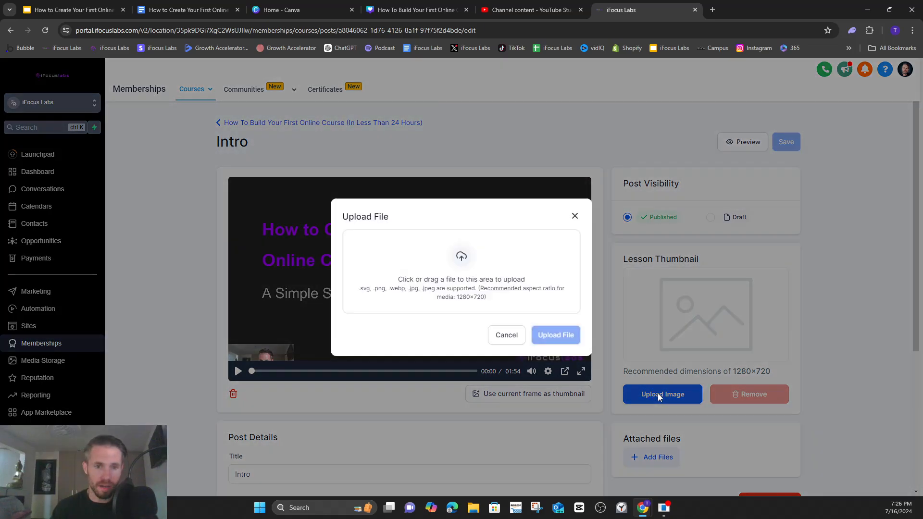
pyautogui.click(448, 272)
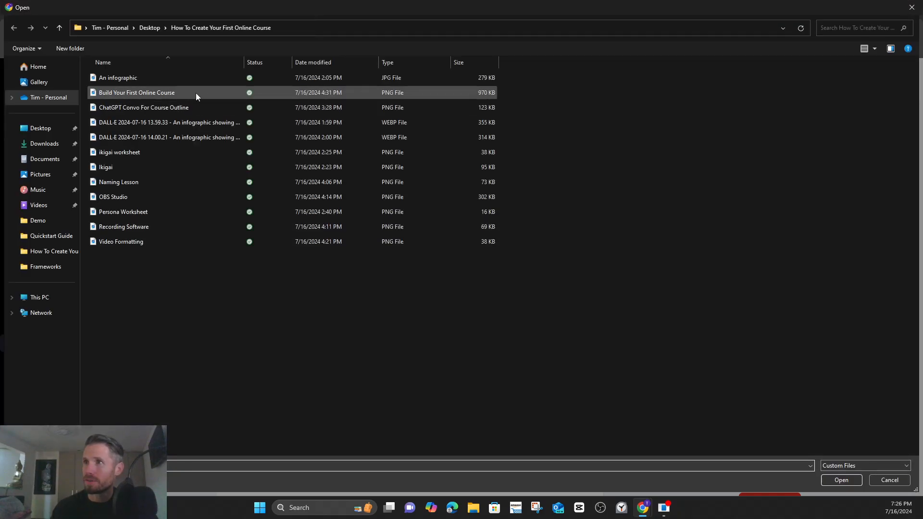
pyautogui.doubleClick(167, 93)
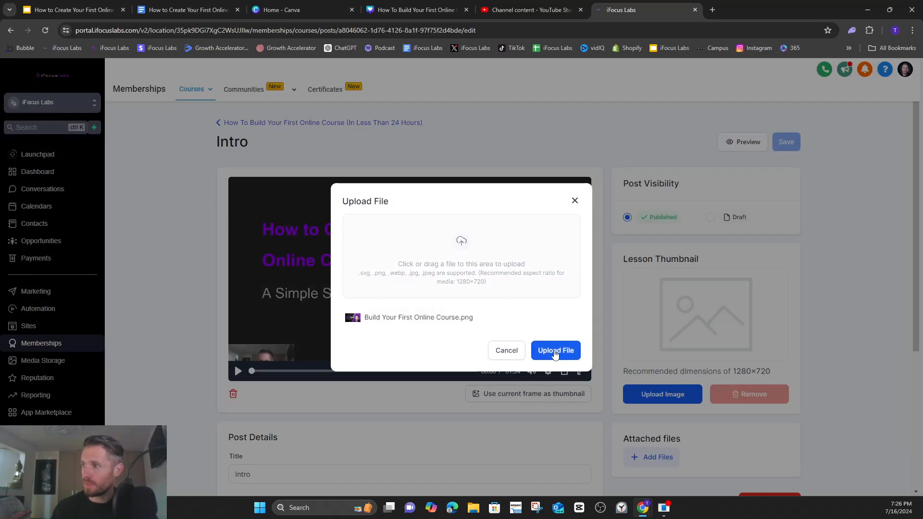
pyautogui.click(553, 351)
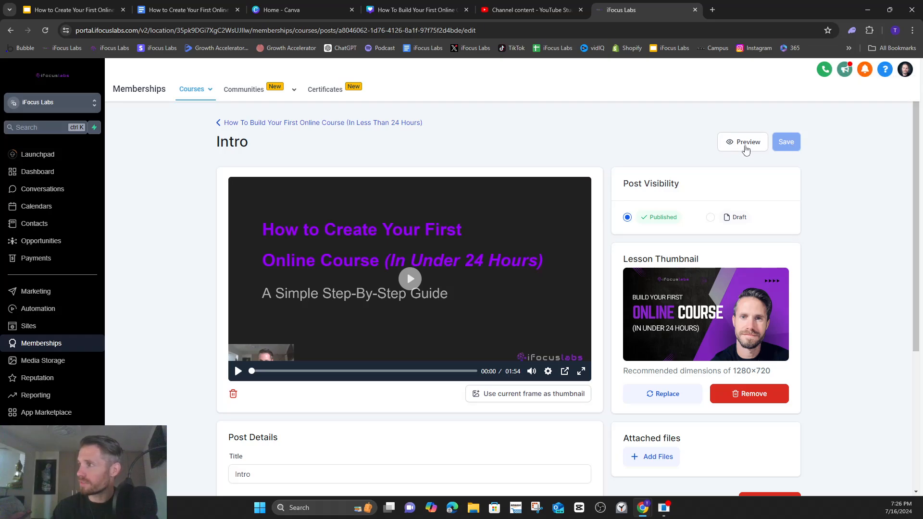
pyautogui.scroll(-3, 613, 349)
pyautogui.scroll(3, 613, 349)
pyautogui.click(237, 127)
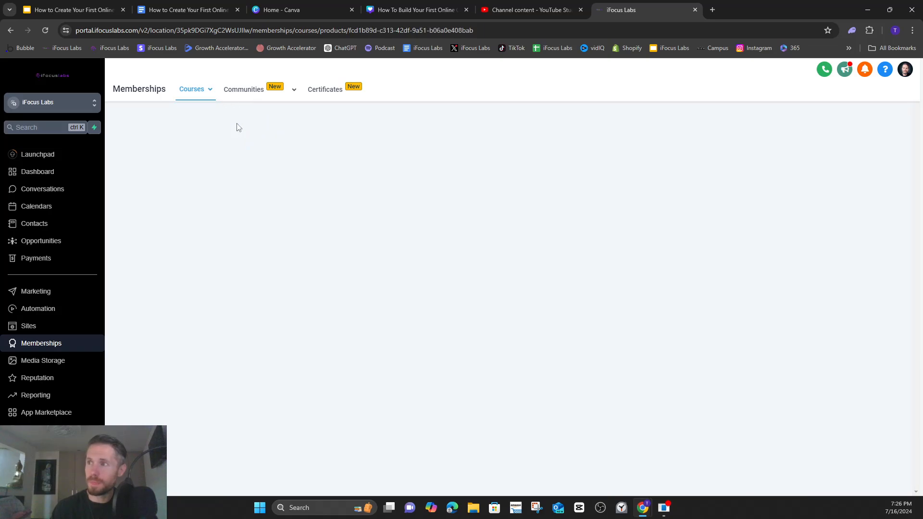